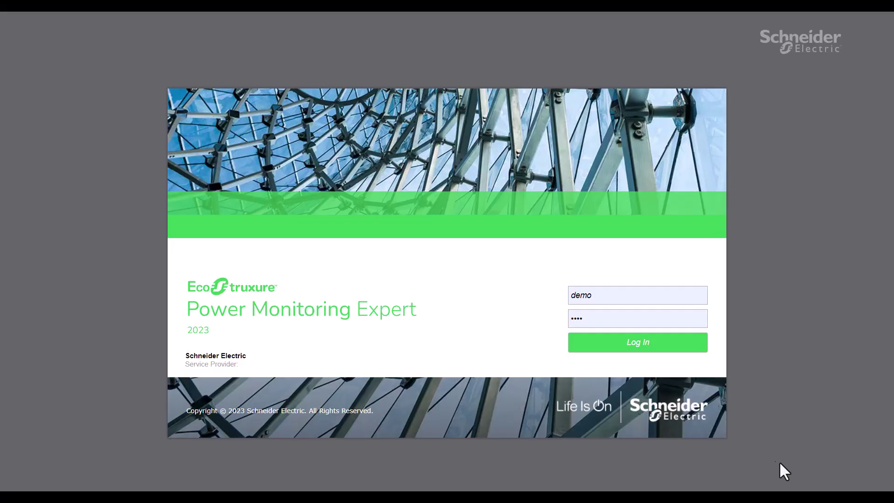
Log in to the monitoring server and land on the Plant Summary dashboard
click(602, 344)
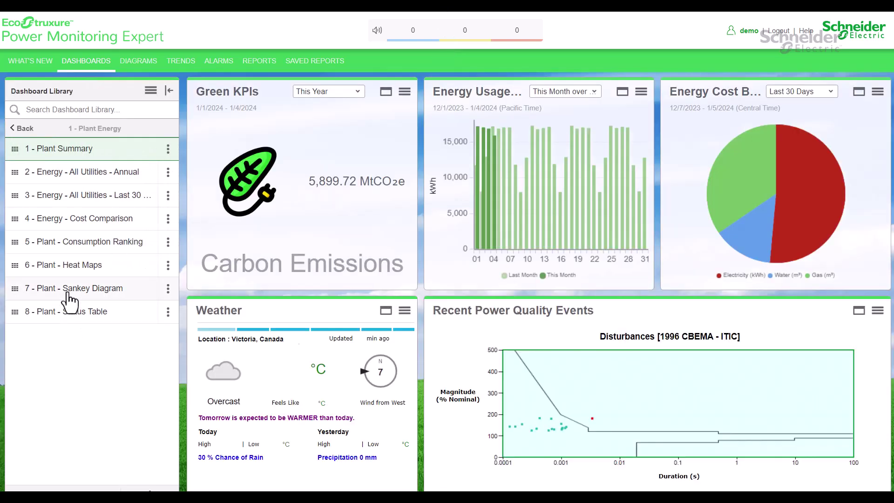
Open the '7 - Plant - Sankey Diagram' dashboard and collapse the Dashboard Library panel
click(68, 292)
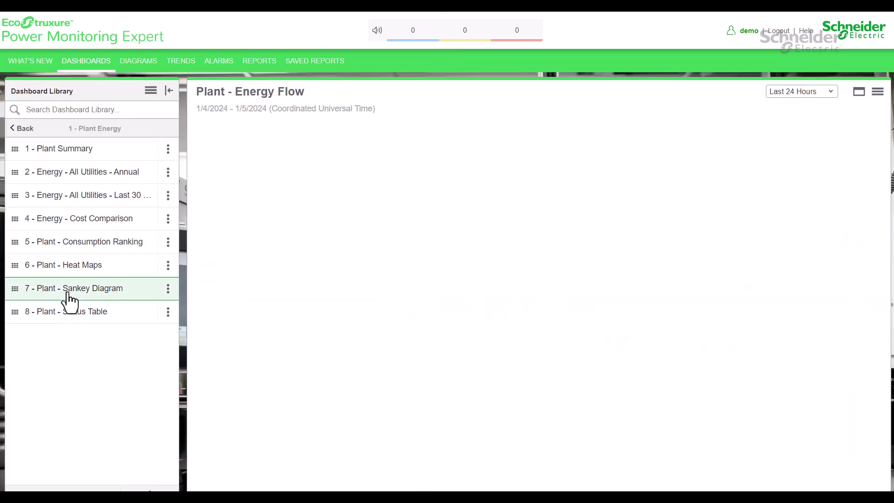
click(170, 91)
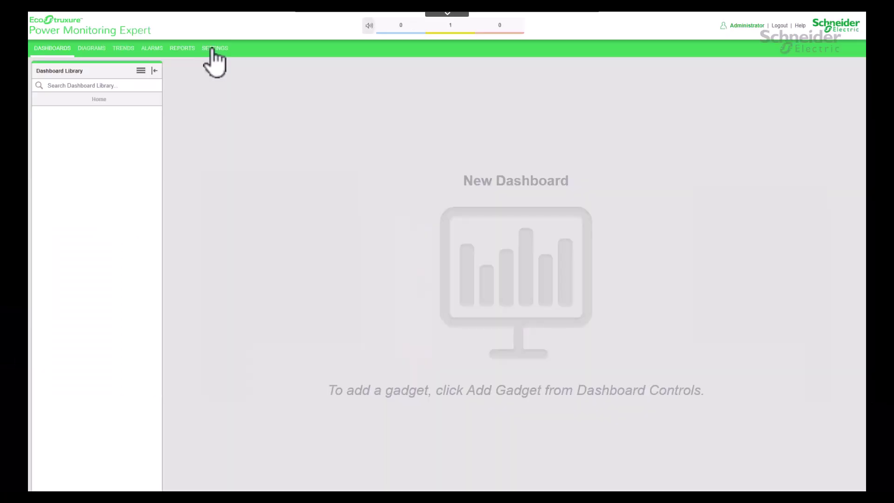
Review the Buildings and Areas tabs under Settings > System > Hierarchies, then return to Dashboards
click(213, 50)
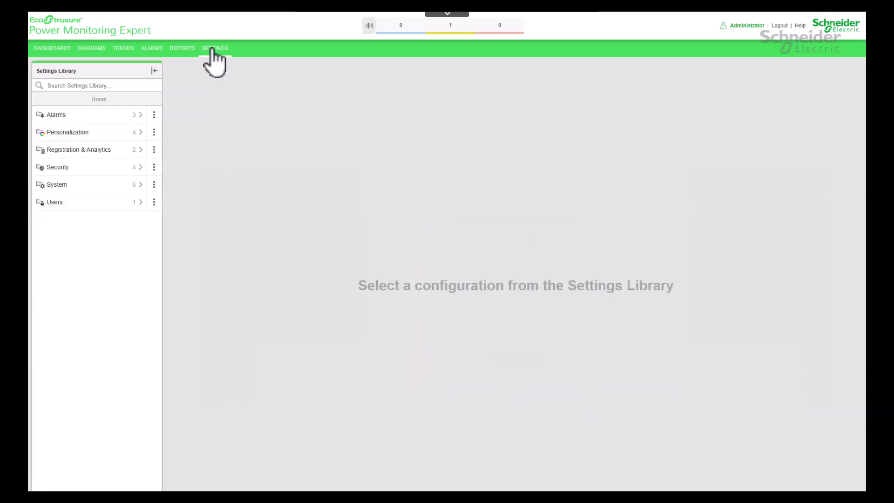
click(86, 184)
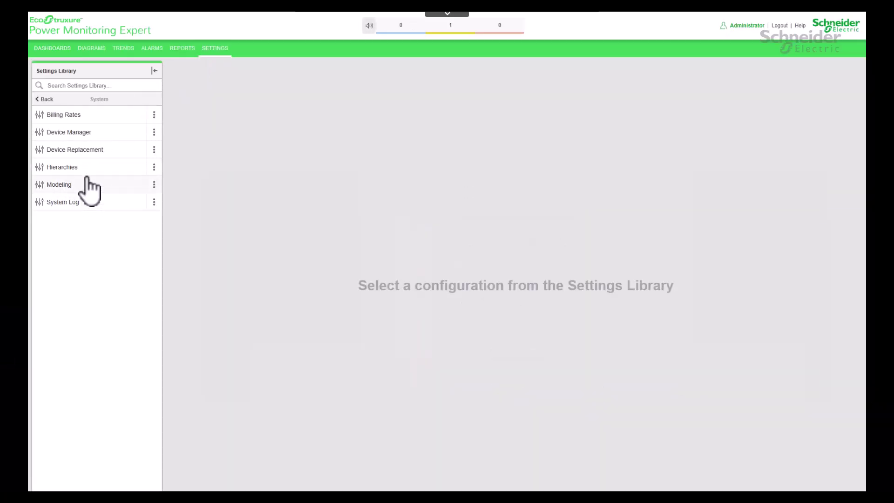
click(86, 167)
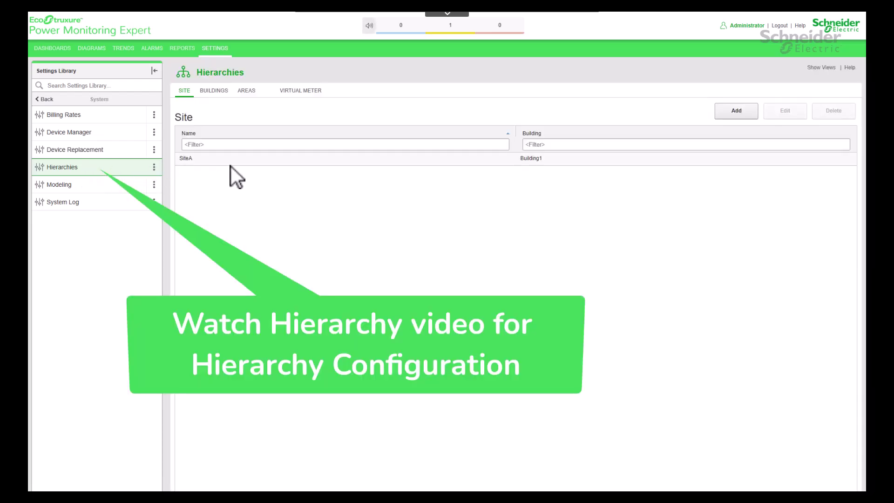
click(214, 91)
click(247, 91)
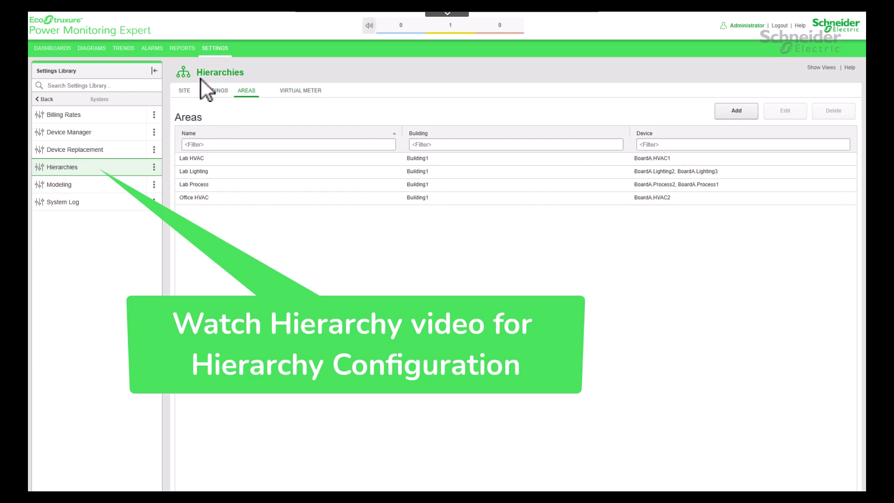
click(46, 48)
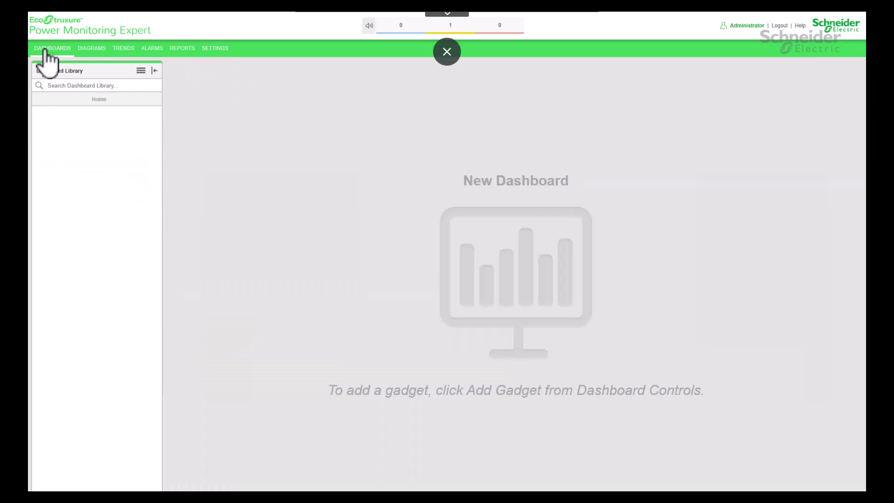
Add a new dashboard and choose the Sankey gadget type found by searching 'Sankey'
click(141, 72)
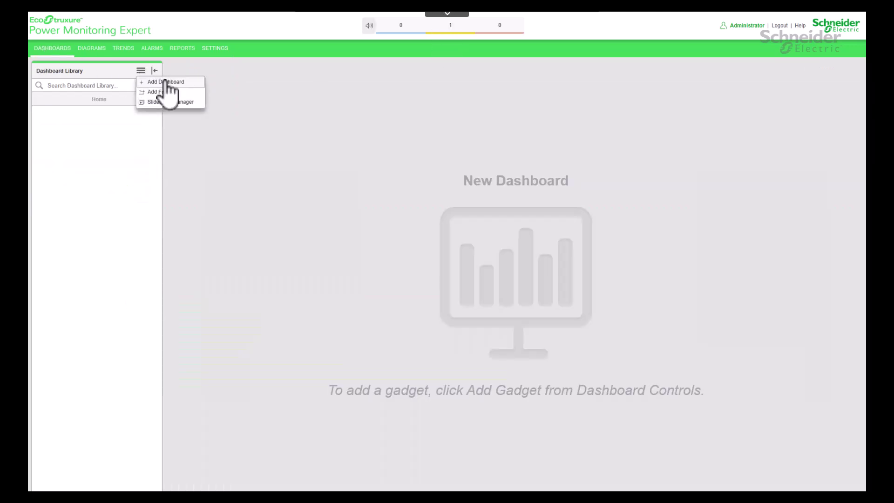
click(167, 83)
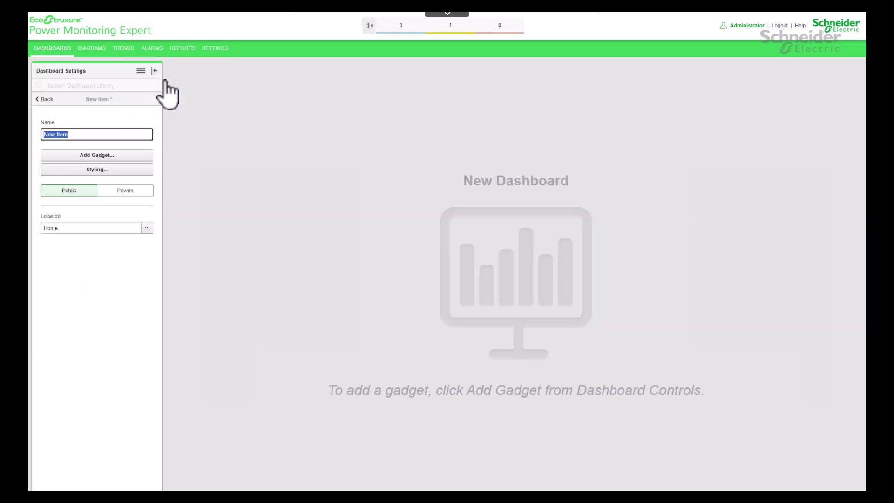
click(129, 166)
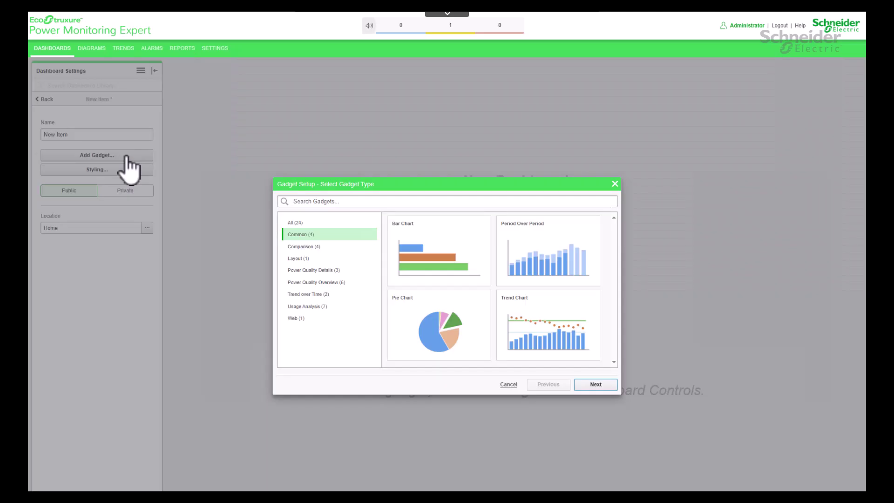
click(360, 202)
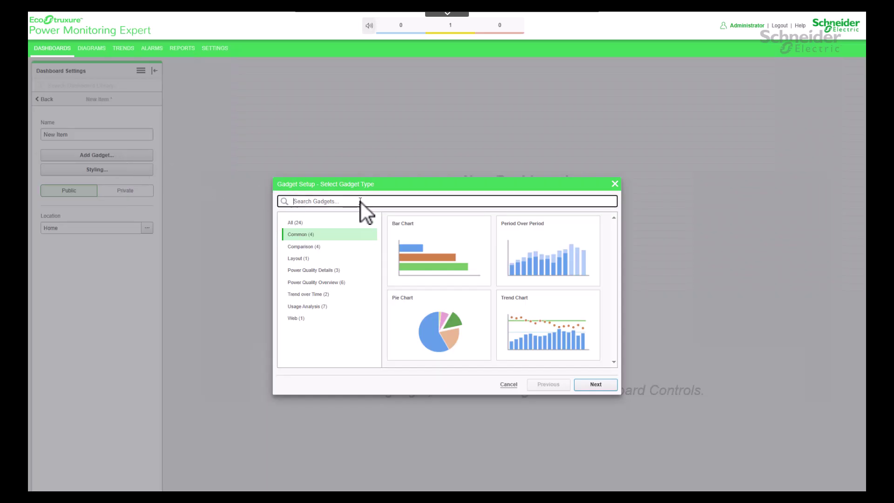
text(Sankey)
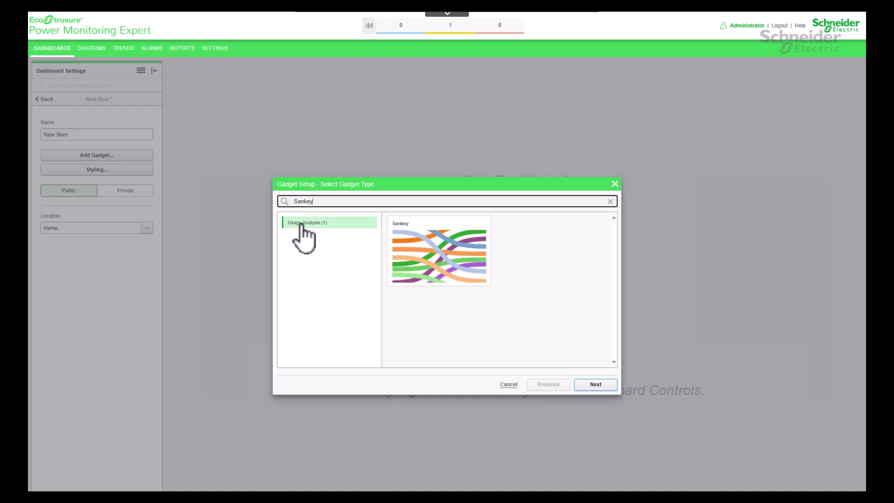
click(422, 245)
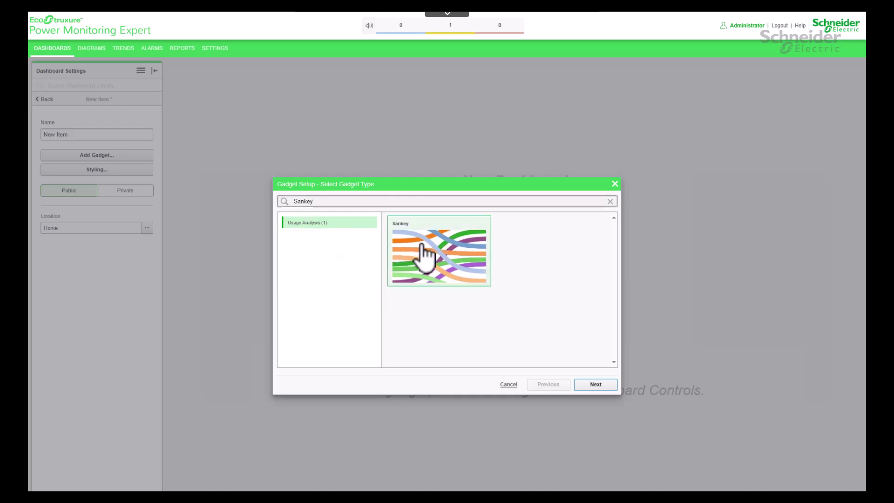
Title the gadget 'Sankey Diagram' and keep the title visible
click(598, 385)
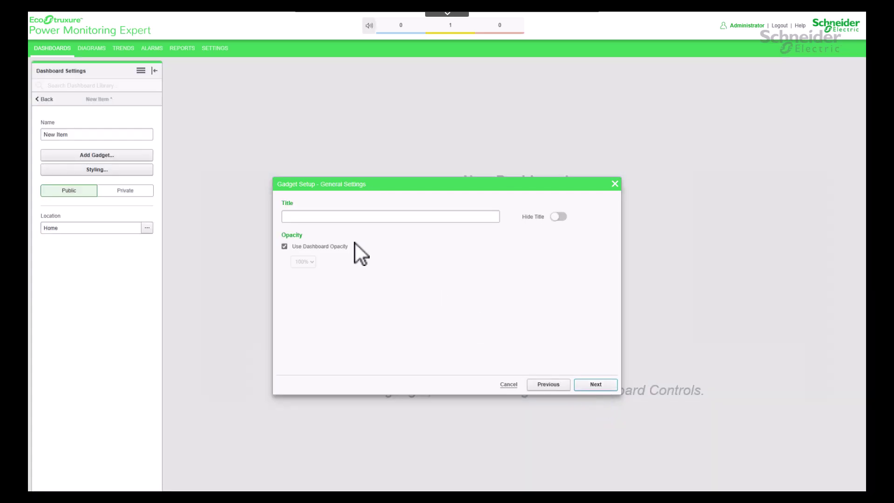
click(333, 217)
text(S)
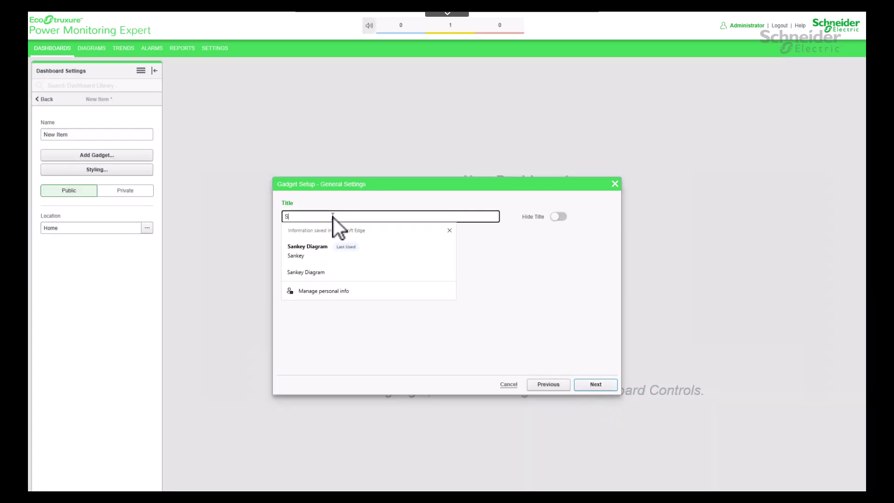
text(ankey Diagram)
click(292, 250)
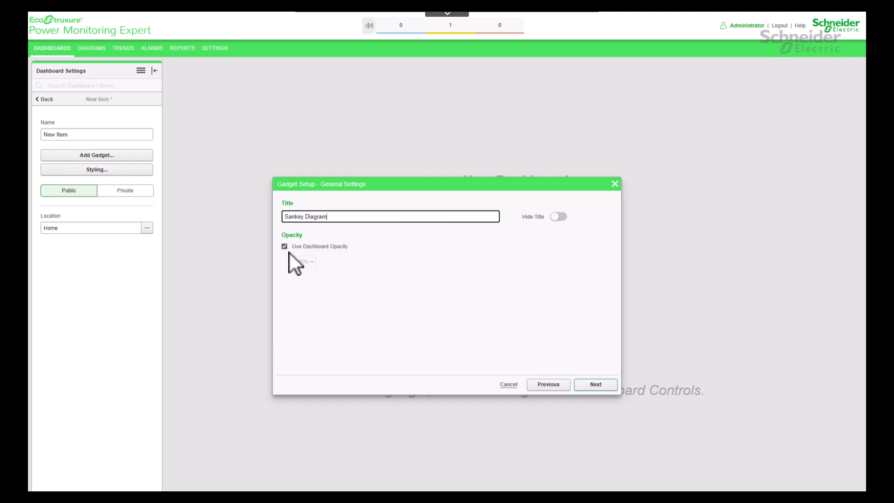
click(559, 217)
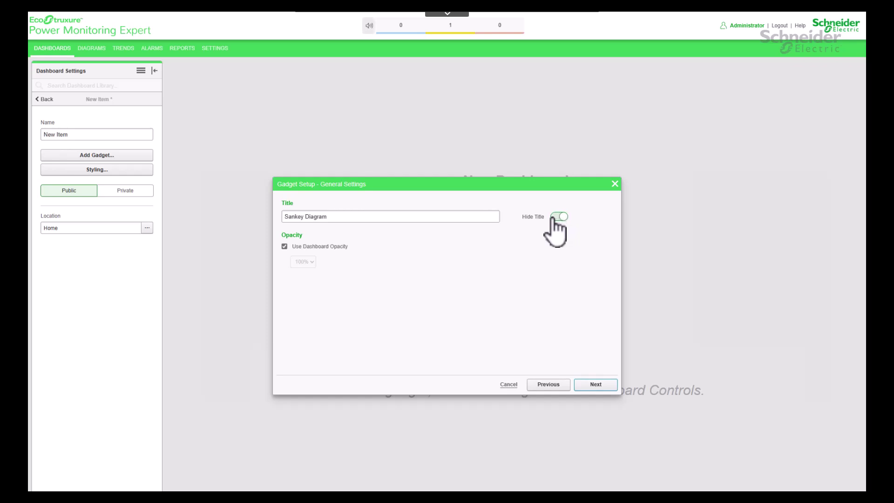
click(552, 218)
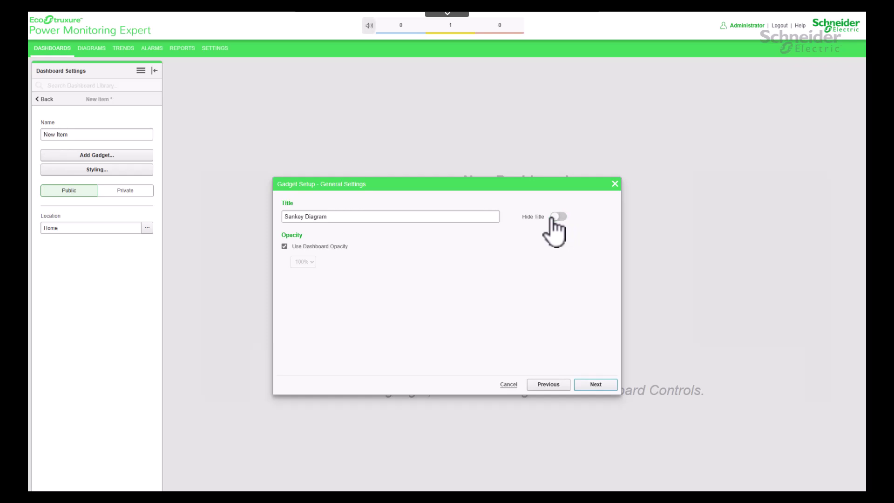
Leave custom font size, number precision and background colour all switched off in Display Settings
click(596, 385)
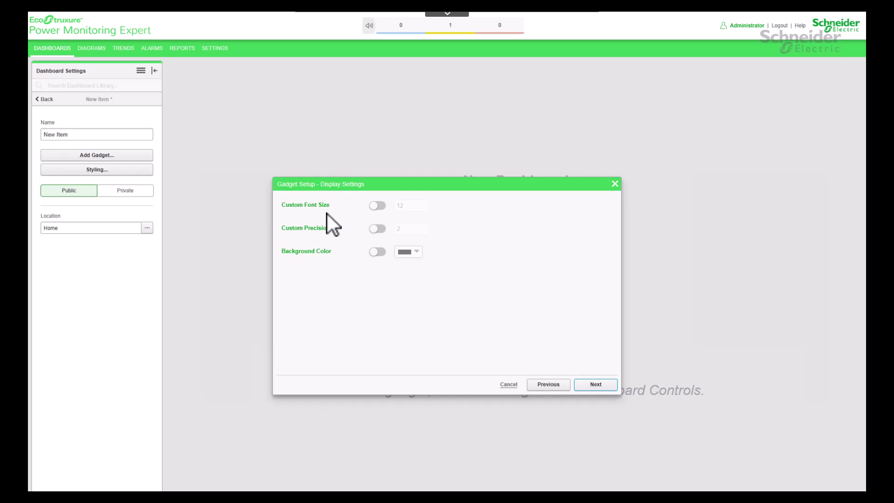
click(380, 205)
click(376, 206)
click(378, 228)
click(424, 230)
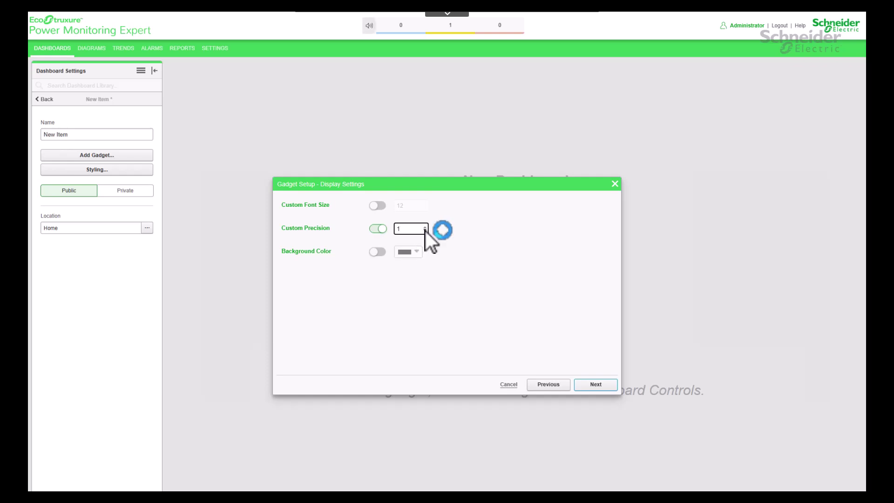
click(376, 229)
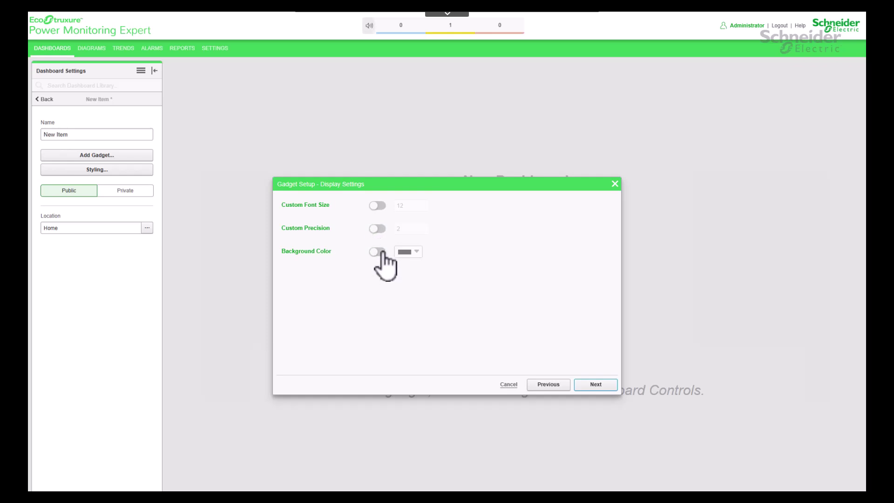
click(377, 252)
click(415, 252)
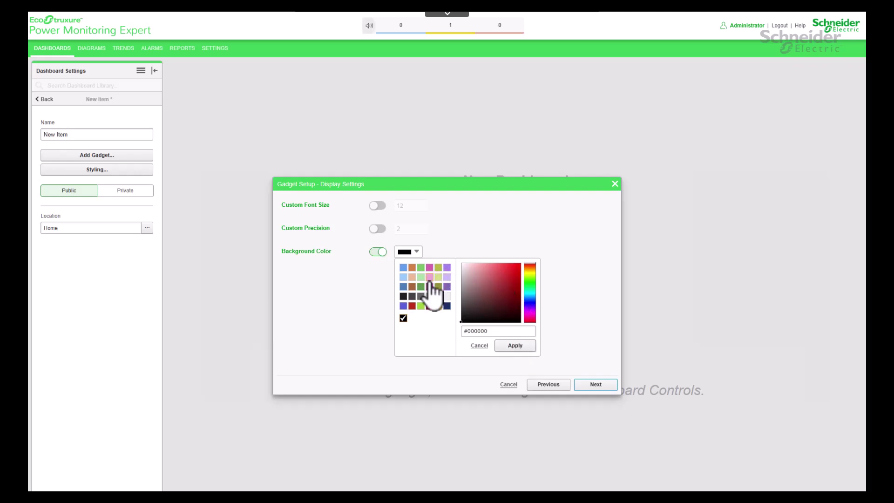
click(378, 278)
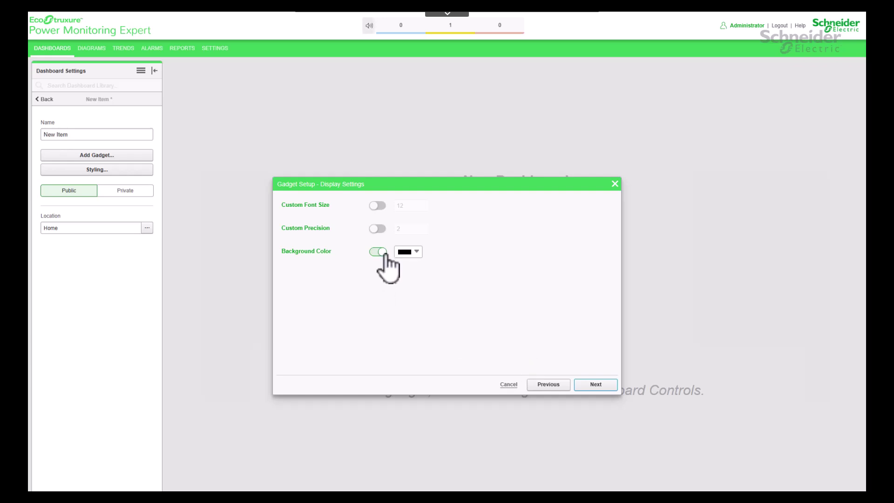
click(383, 253)
Add SiteA's Real Energy Into the Load (kWh) series, keeping default colour and multiplier 1
click(600, 385)
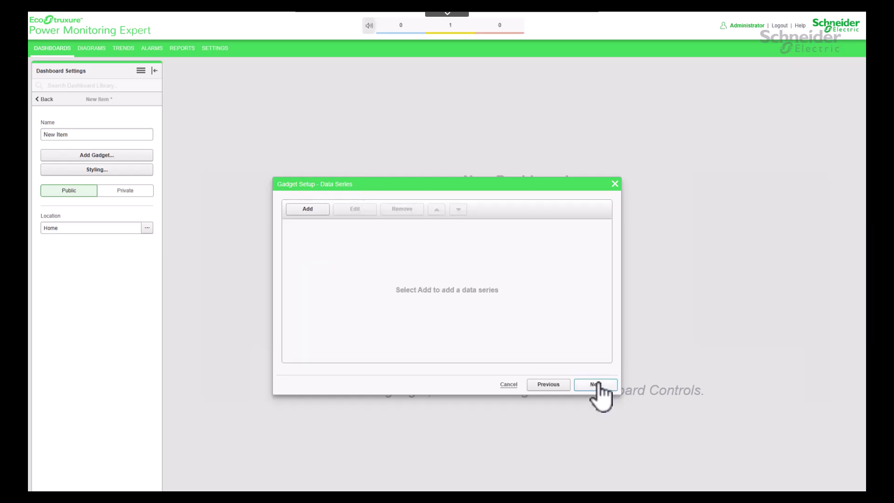
click(309, 210)
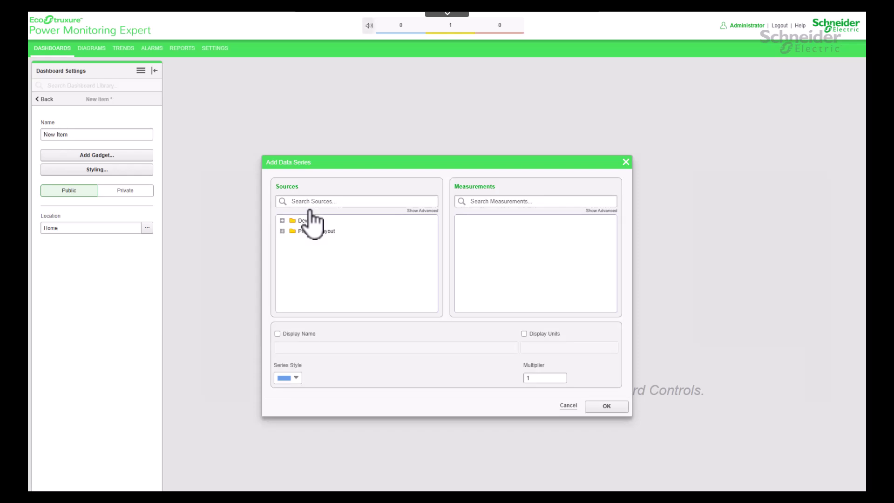
click(282, 230)
click(306, 242)
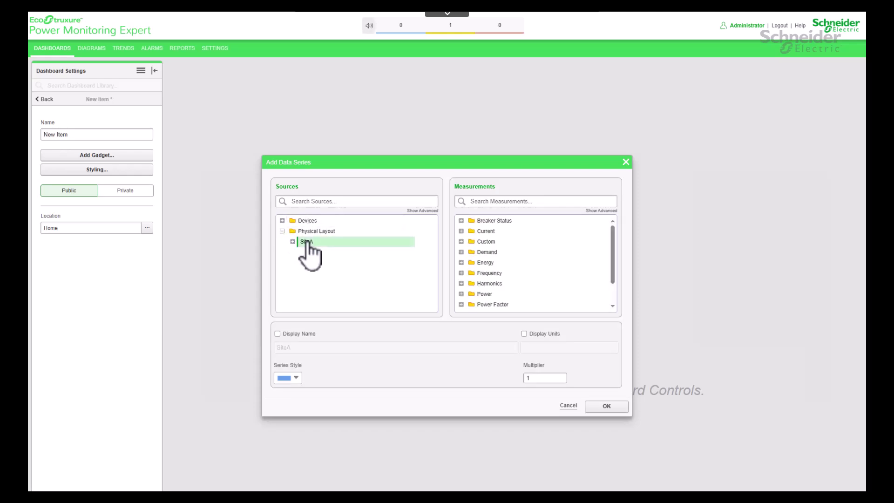
click(461, 263)
click(560, 230)
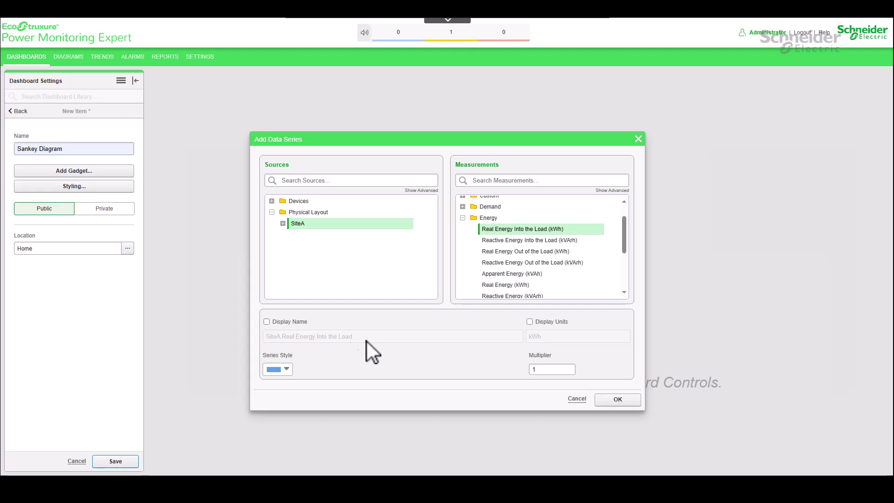
click(287, 370)
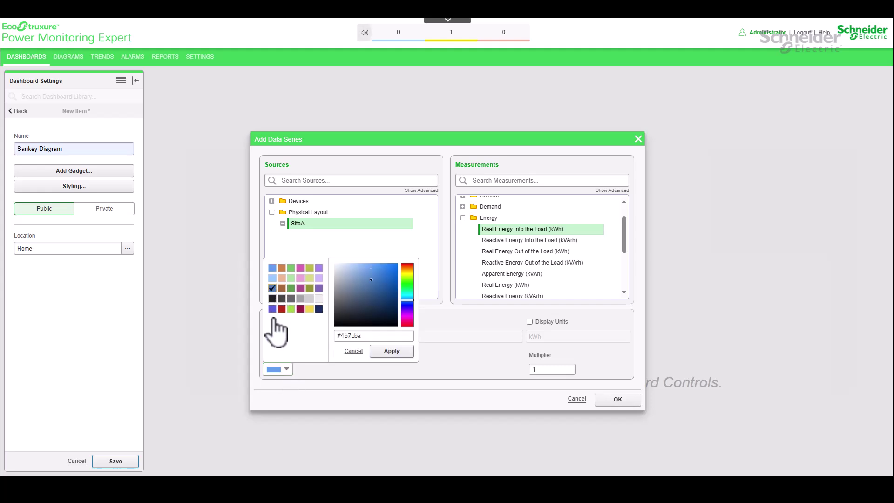
click(287, 363)
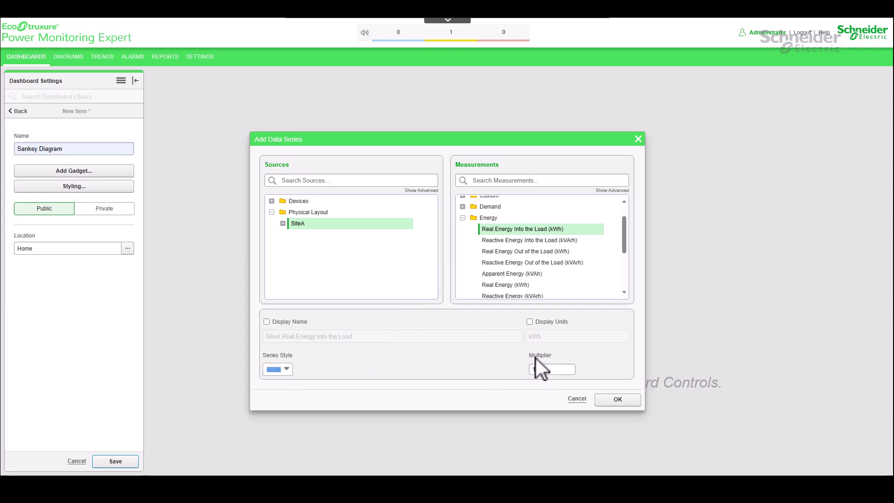
double_click(532, 371)
click(617, 400)
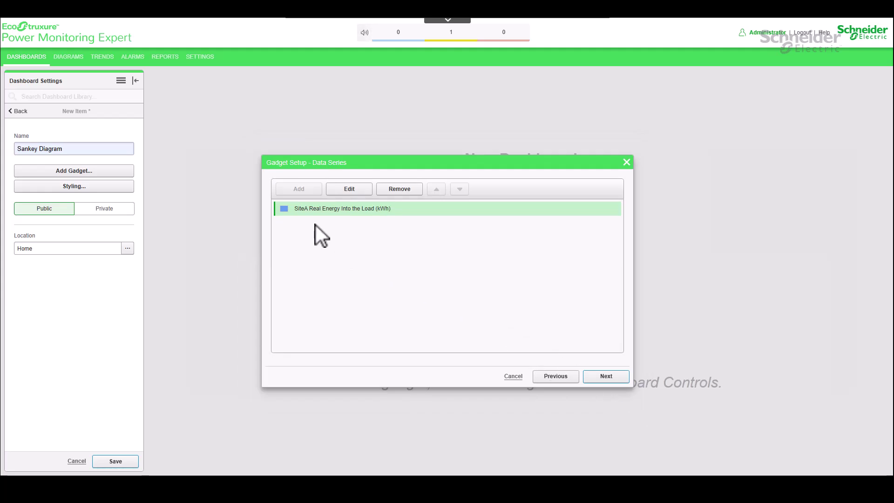
Change the gadget's time range from This Month to Last 7 Days
click(606, 379)
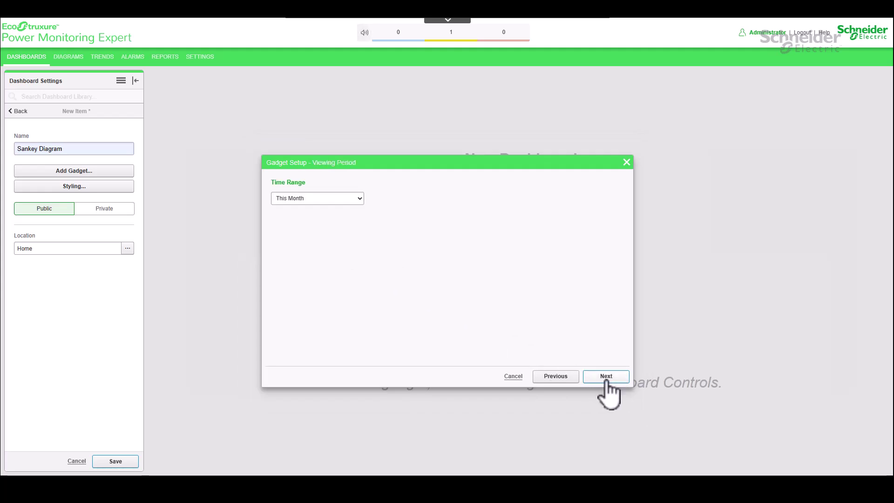
click(361, 200)
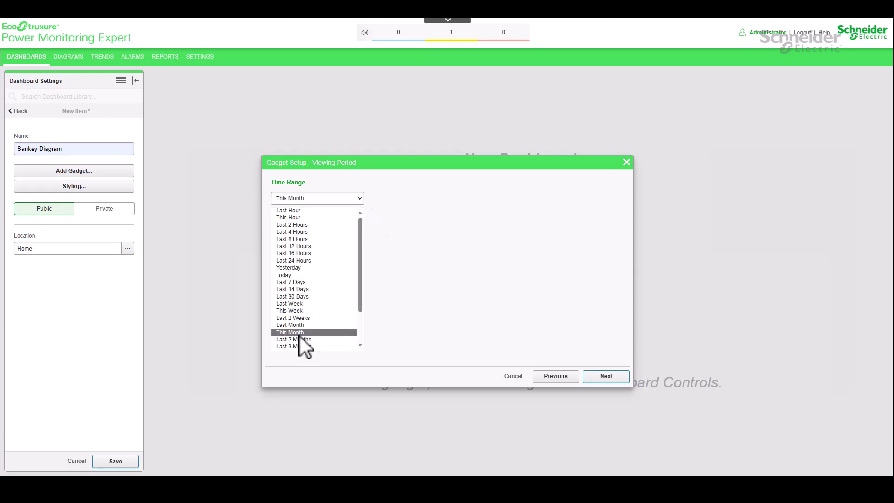
click(305, 283)
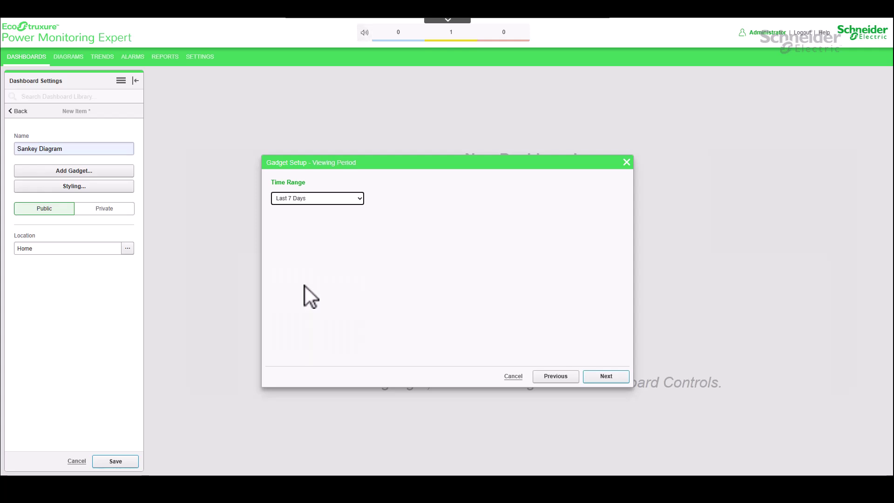
Keep Automatic display mode and leave unaccounted values hidden in Sankey Chart Setup
click(617, 378)
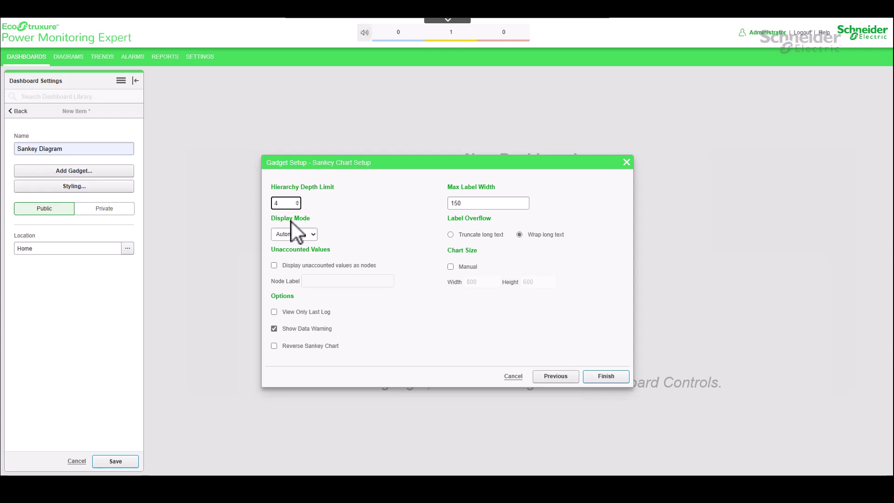
click(314, 234)
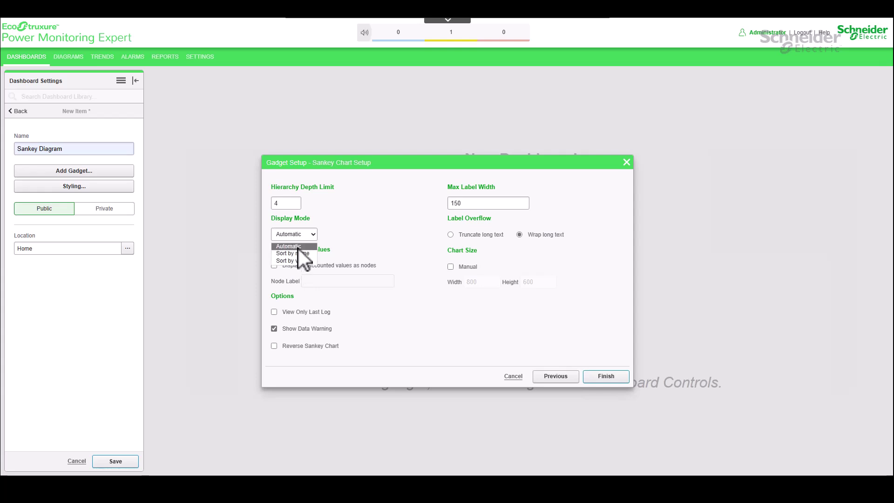
click(355, 237)
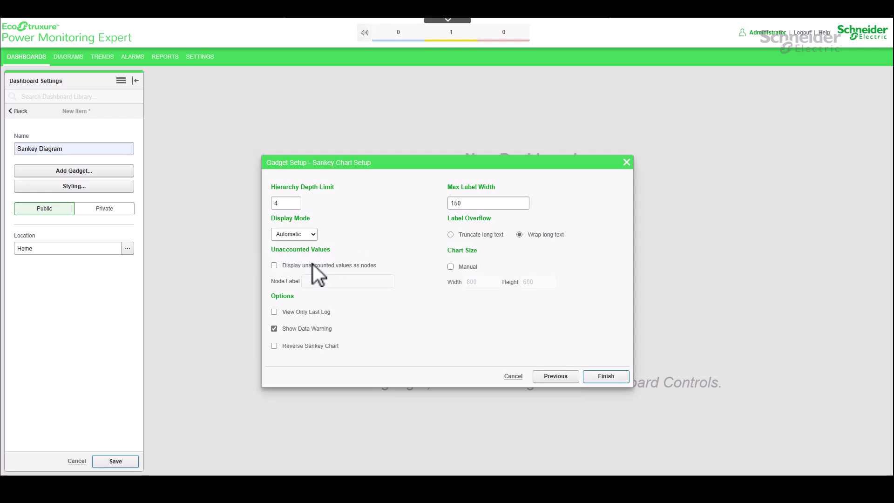
click(275, 265)
click(274, 265)
double_click(471, 204)
click(525, 200)
click(526, 205)
click(526, 201)
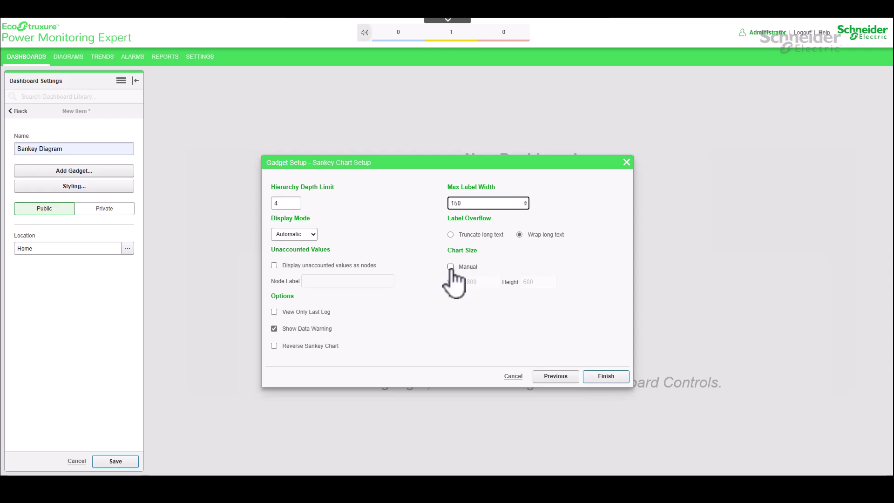
click(457, 268)
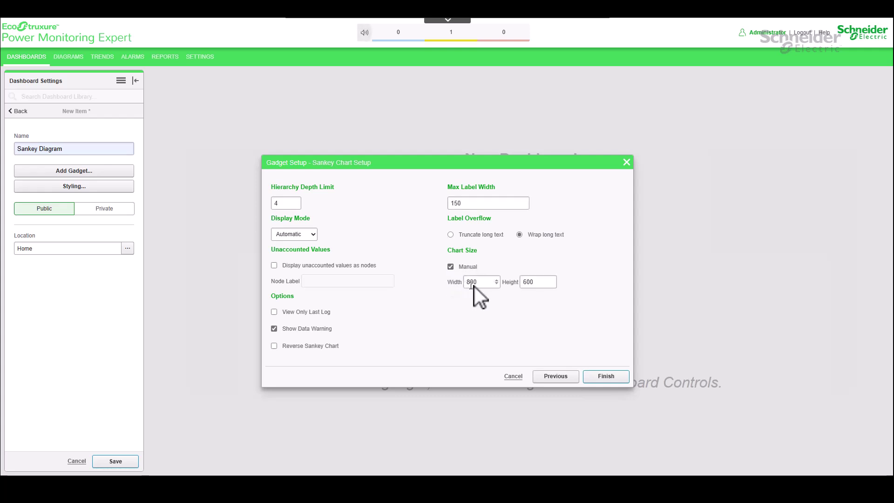
click(497, 278)
click(539, 281)
click(450, 267)
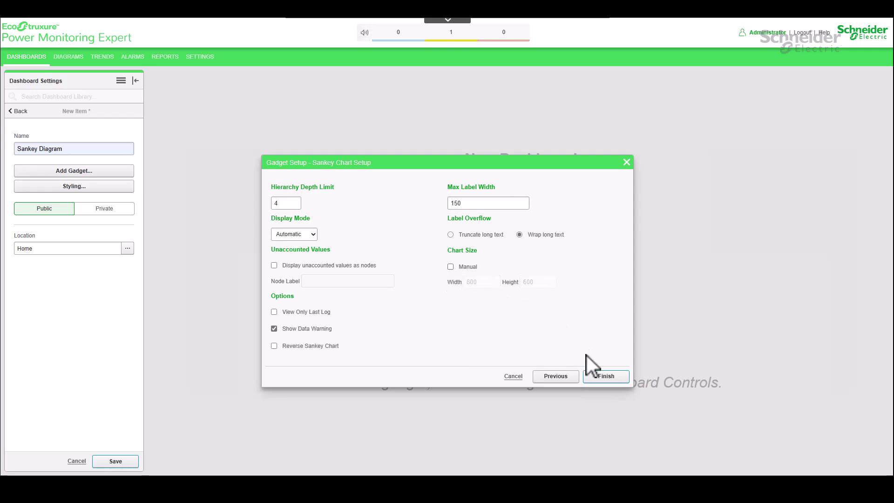
Place the Sankey Diagram gadget, enlarge it, and switch its period to Last 24 Hours
click(600, 378)
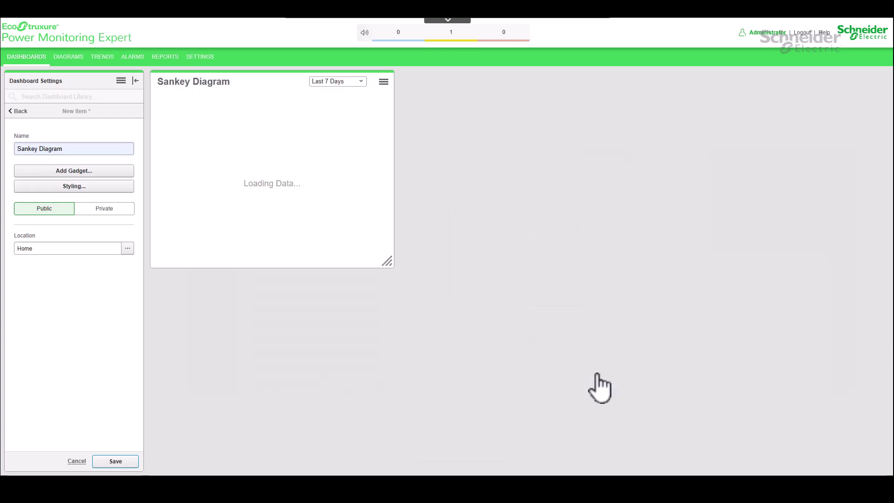
mouse_move(391, 262)
mouse_down()
mouse_move(540, 340)
mouse_move(607, 347)
mouse_up()
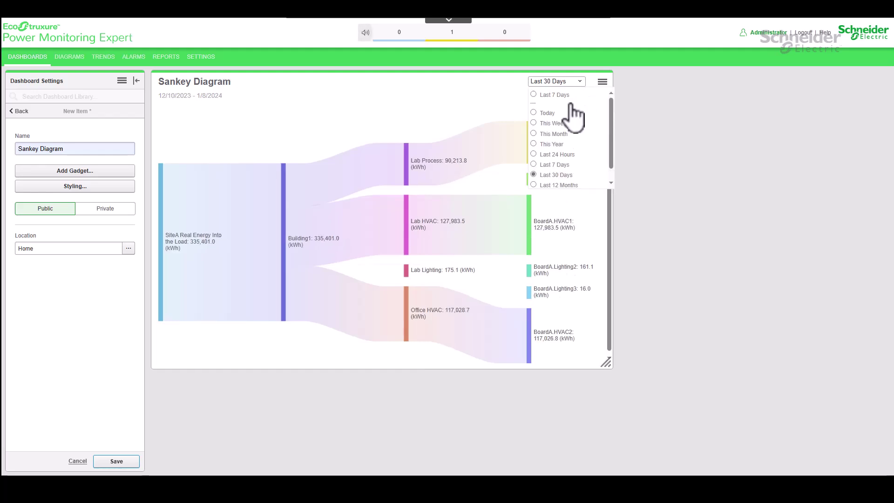
click(535, 155)
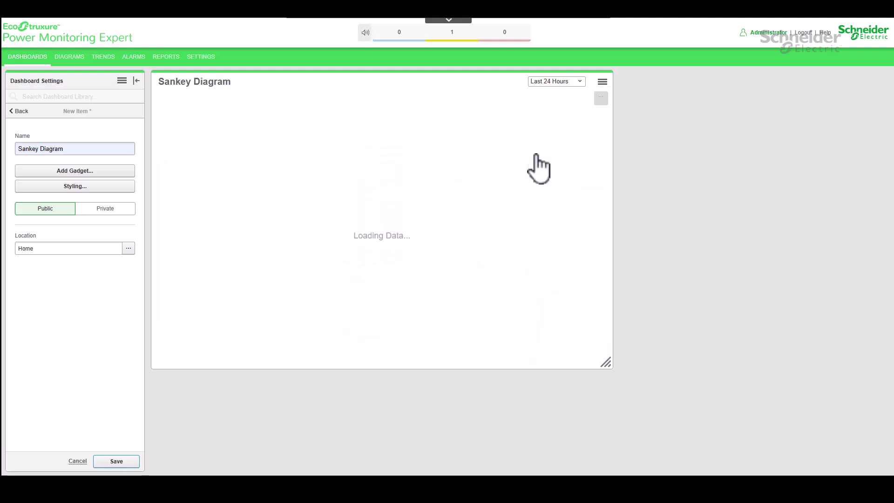